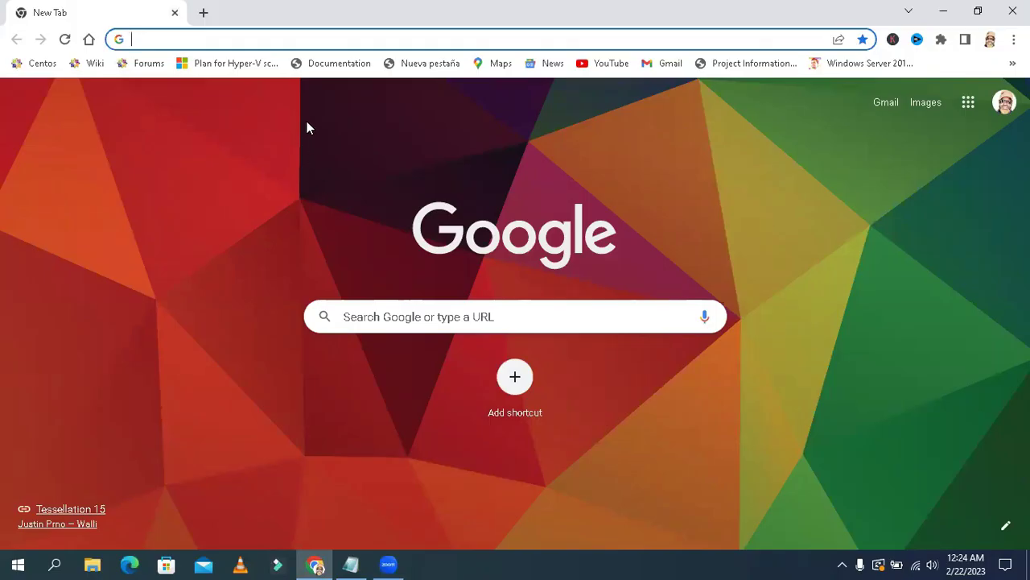
Load openai.com in the current Chrome tab
{"action": "type", "text": "op"}
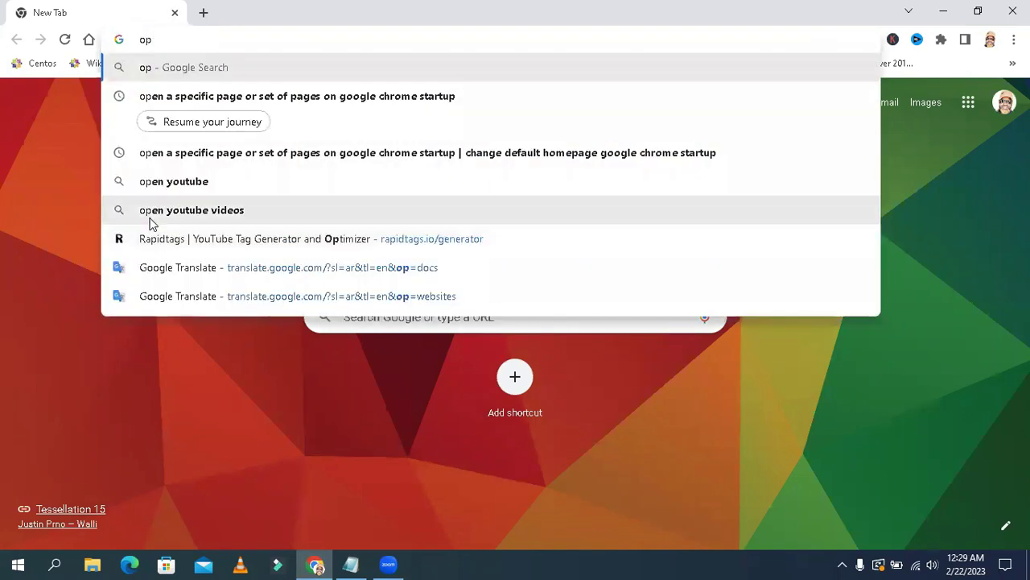
{"action": "type", "text": "ena"}
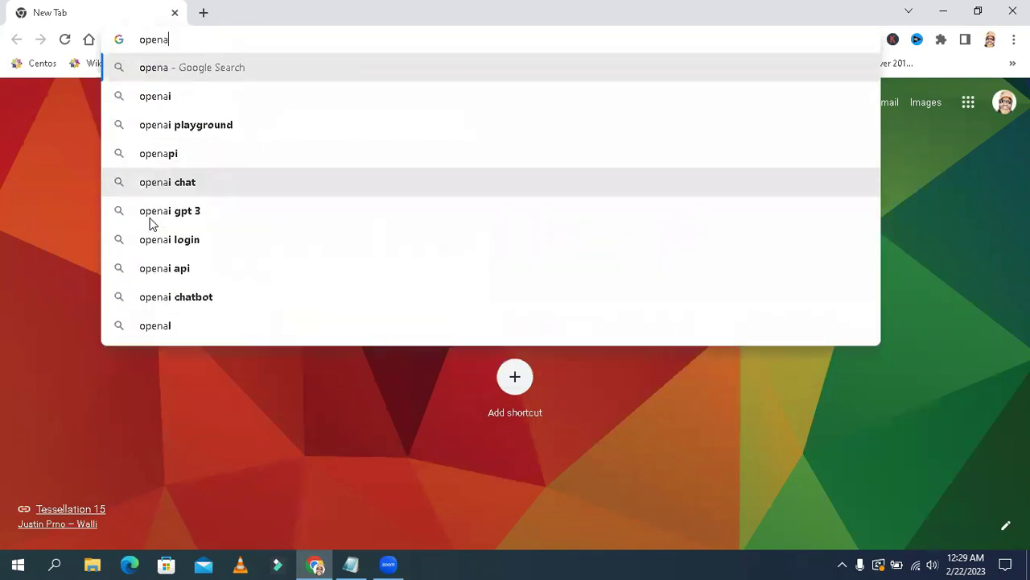
{"action": "type", "text": "i."}
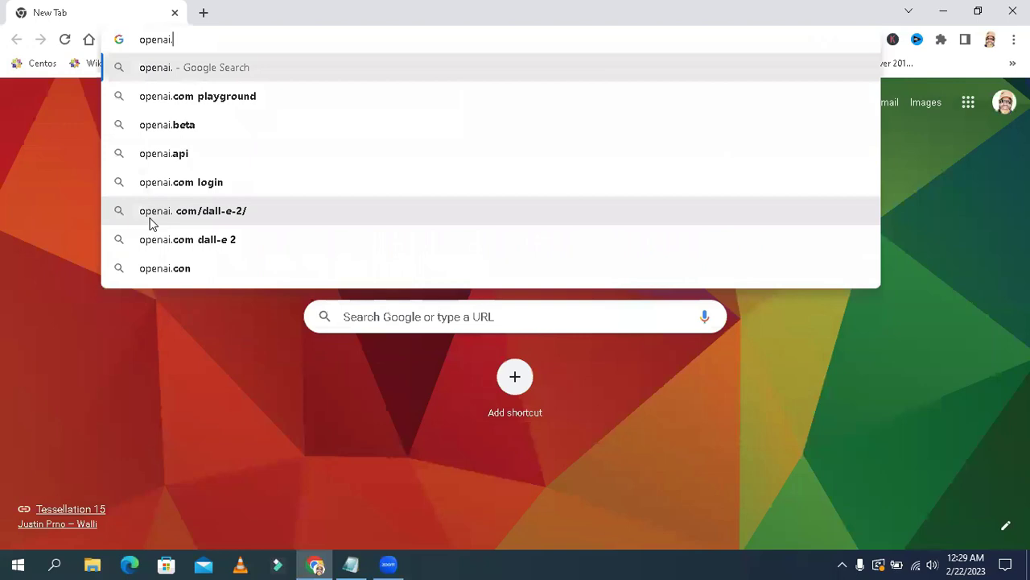
{"action": "type", "text": "com"}
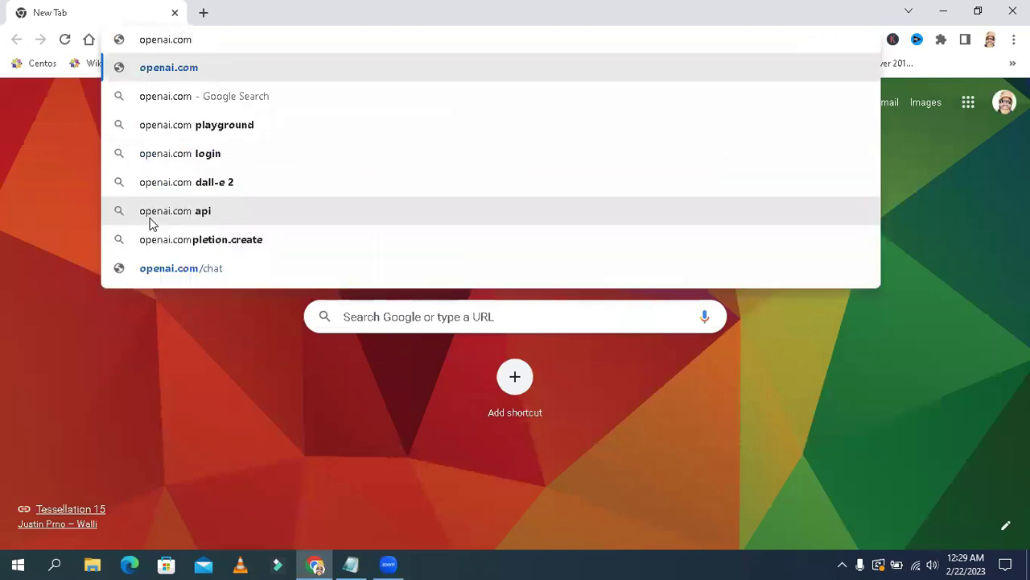
{"action": "key", "text": "Return"}
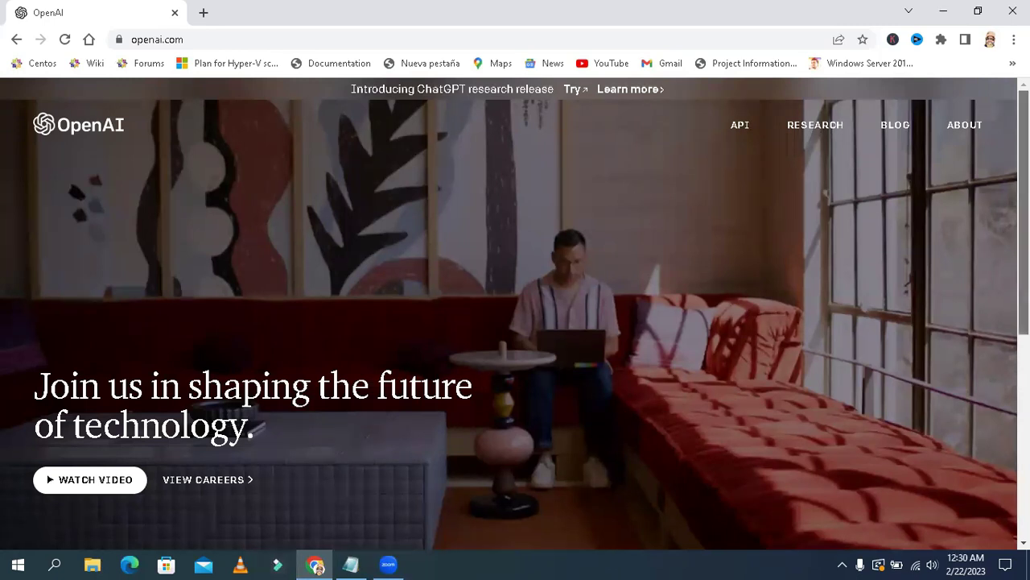
Open the ChatGPT article from the openai.com footer and scroll to its TRY CHATGPT button
{"action": "scroll", "coordinate": [515, 314], "scroll_direction": "down", "scroll_amount": 2}
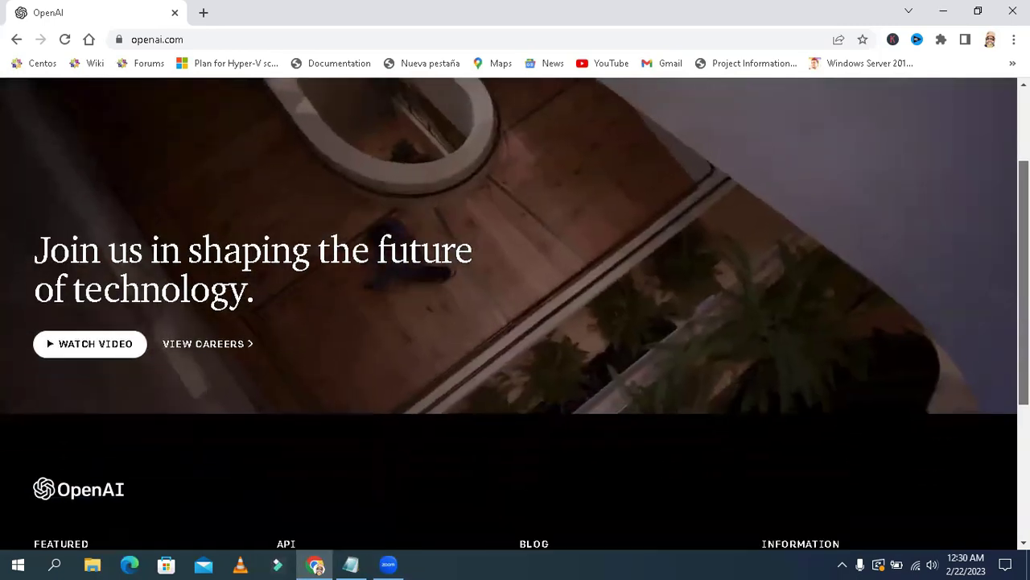
{"action": "scroll", "coordinate": [515, 314], "scroll_direction": "down", "scroll_amount": 1}
{"action": "scroll", "coordinate": [515, 314], "scroll_direction": "down", "scroll_amount": 1}
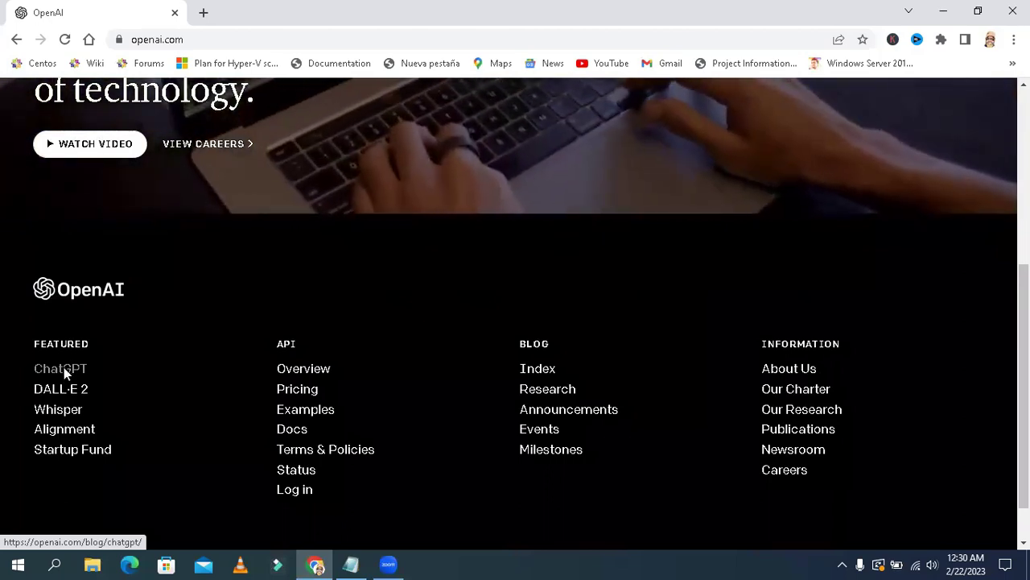
{"action": "left_click", "coordinate": [64, 374]}
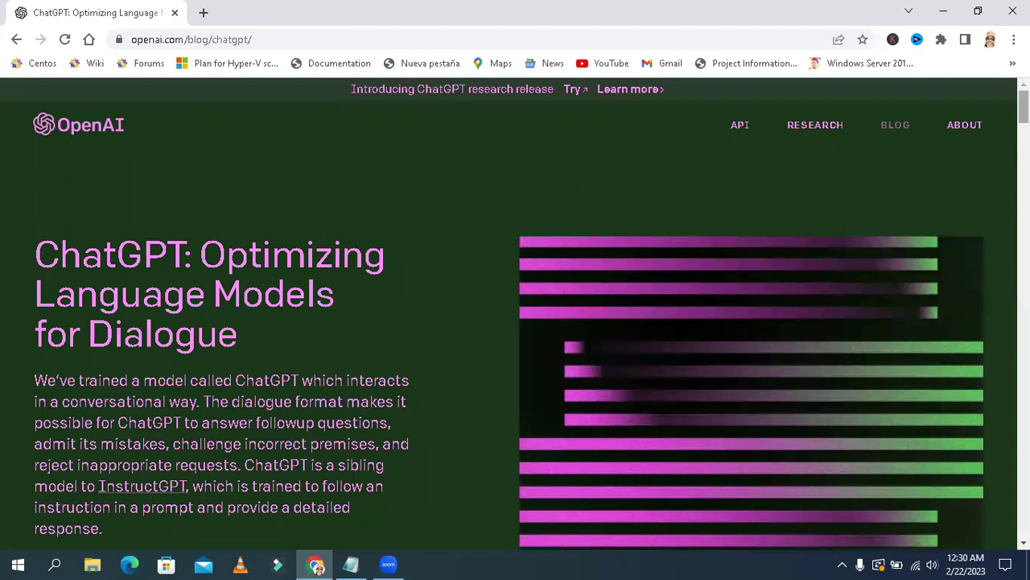
{"action": "scroll", "coordinate": [516, 314], "scroll_direction": "down", "scroll_amount": 2}
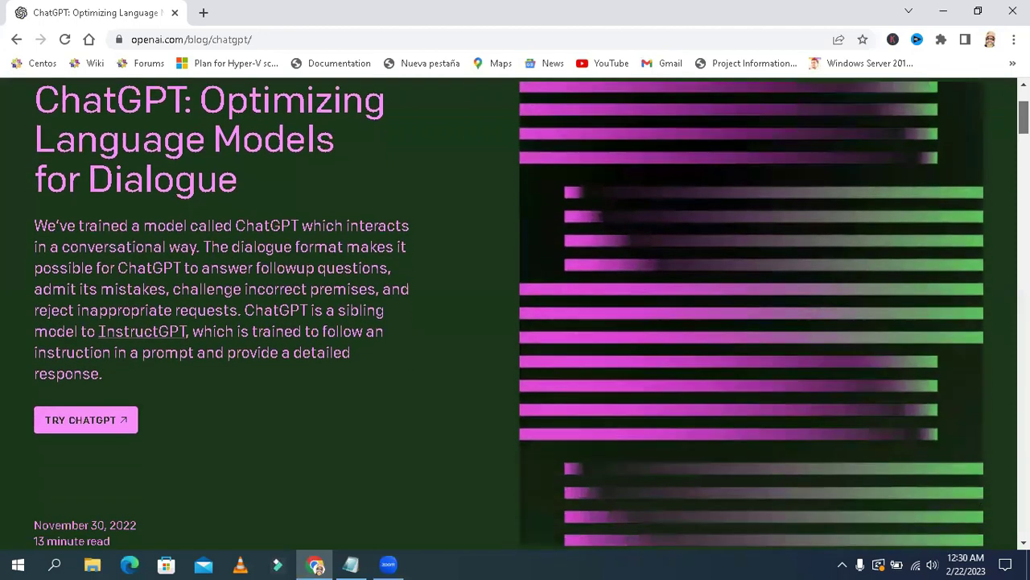
{"action": "scroll", "coordinate": [492, 153], "scroll_direction": "down", "scroll_amount": 2}
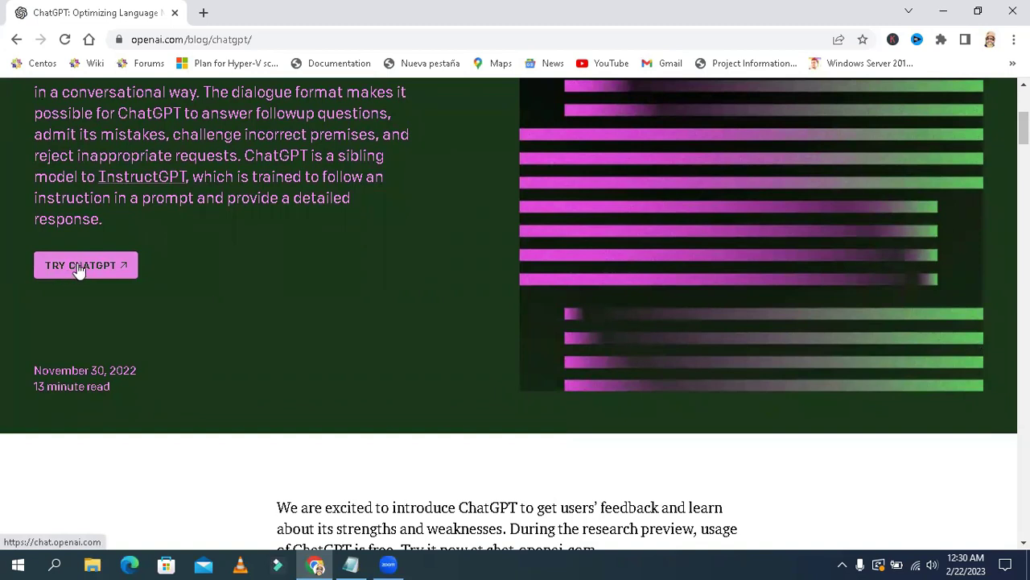
Launch ChatGPT in a new tab and go to its Sign up page
{"action": "left_click", "coordinate": [79, 271]}
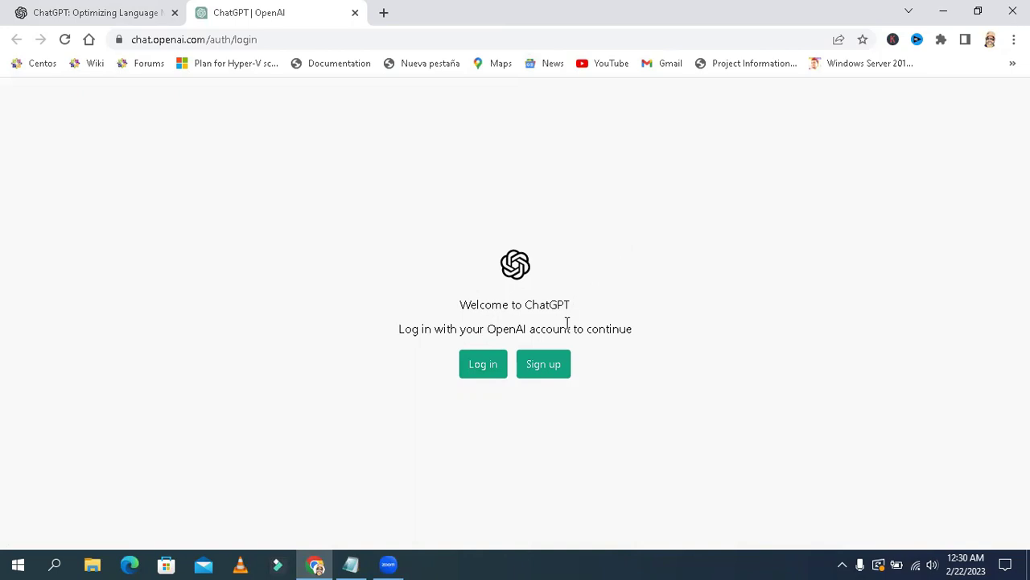
{"action": "left_click", "coordinate": [553, 366]}
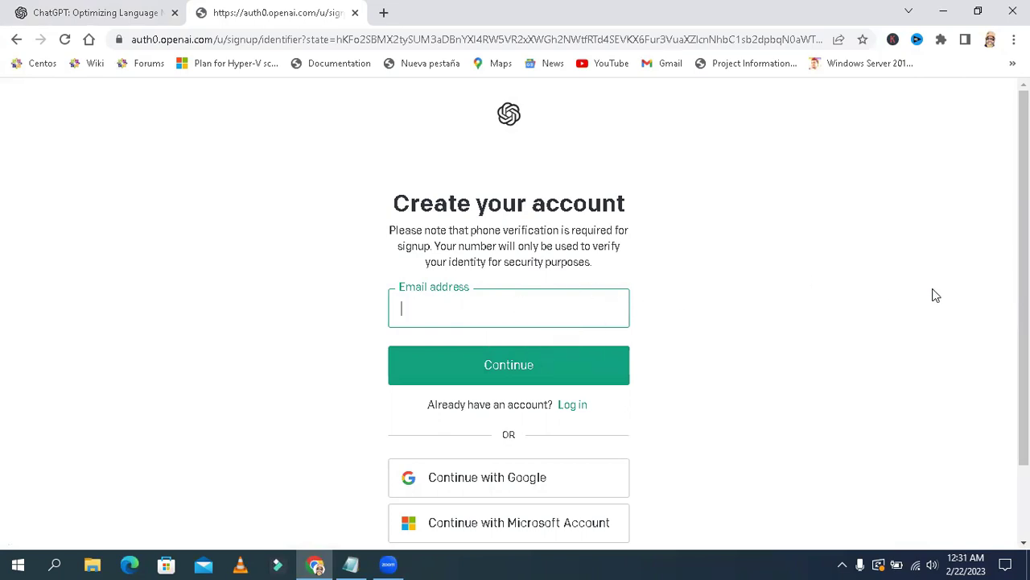
{"action": "scroll", "coordinate": [655, 292], "scroll_direction": "down", "scroll_amount": 2}
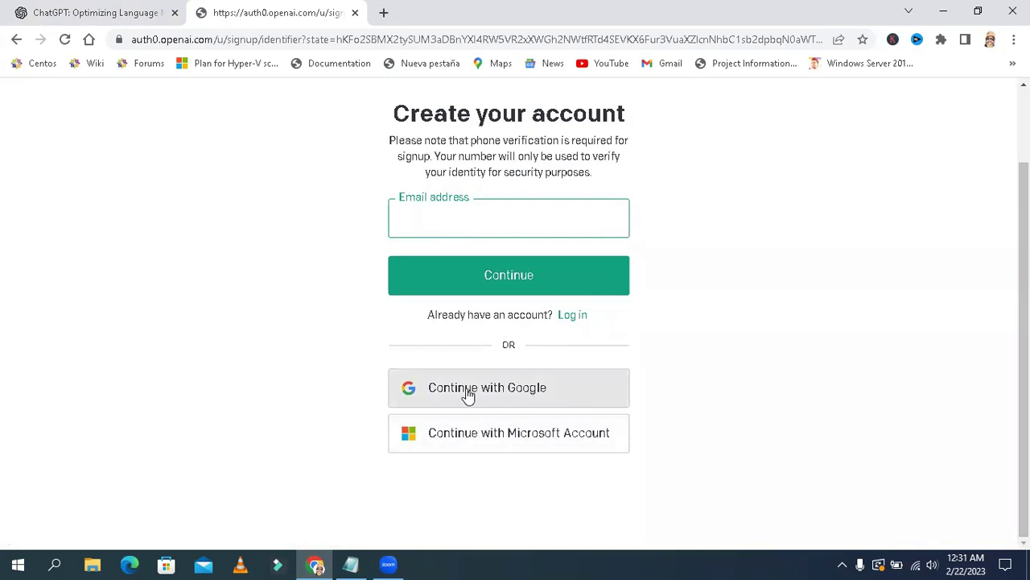
Sign up with Google, choosing the account and submitting the autofilled password
{"action": "left_click", "coordinate": [516, 389]}
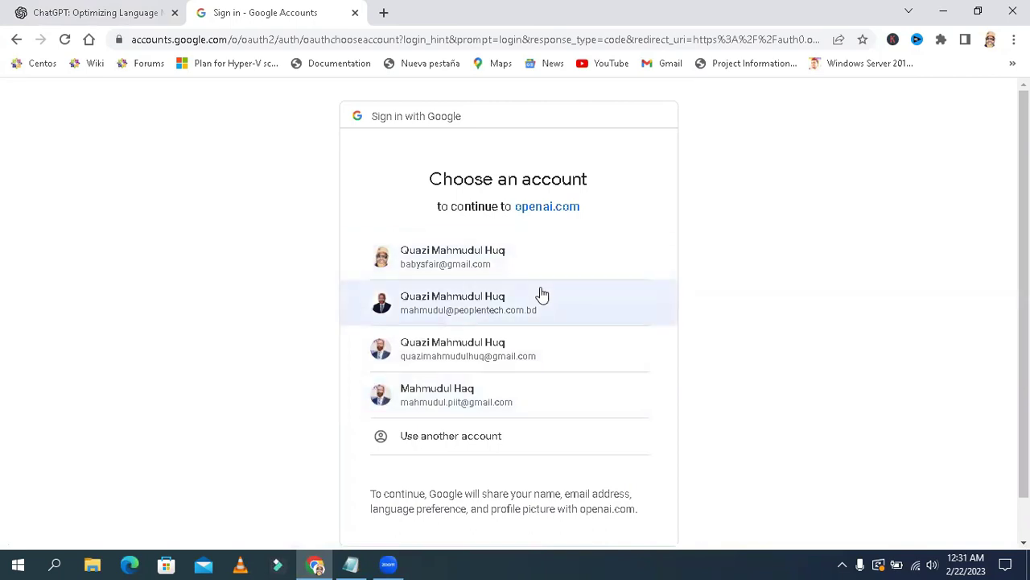
{"action": "left_click", "coordinate": [477, 301]}
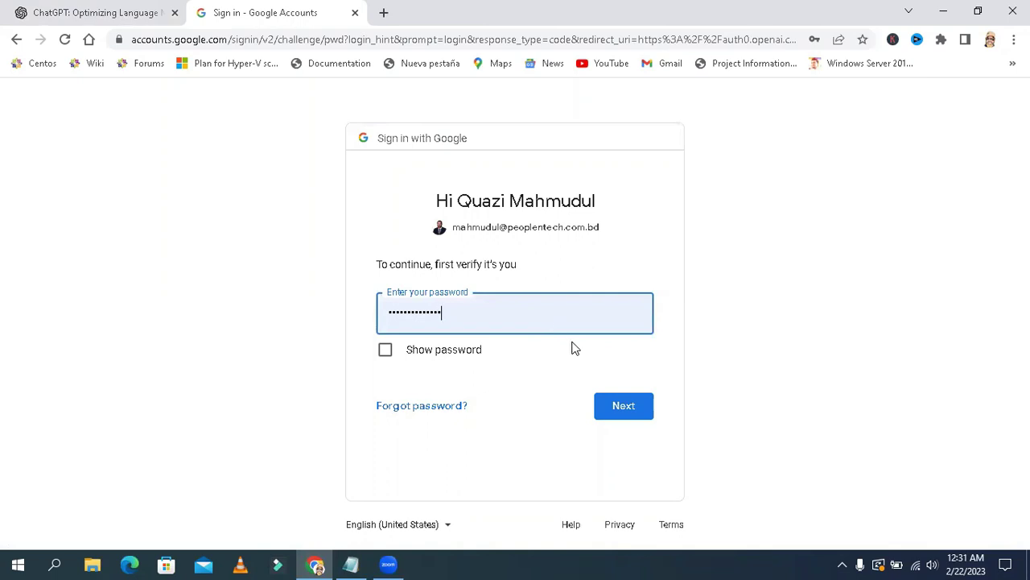
{"action": "left_click", "coordinate": [479, 314]}
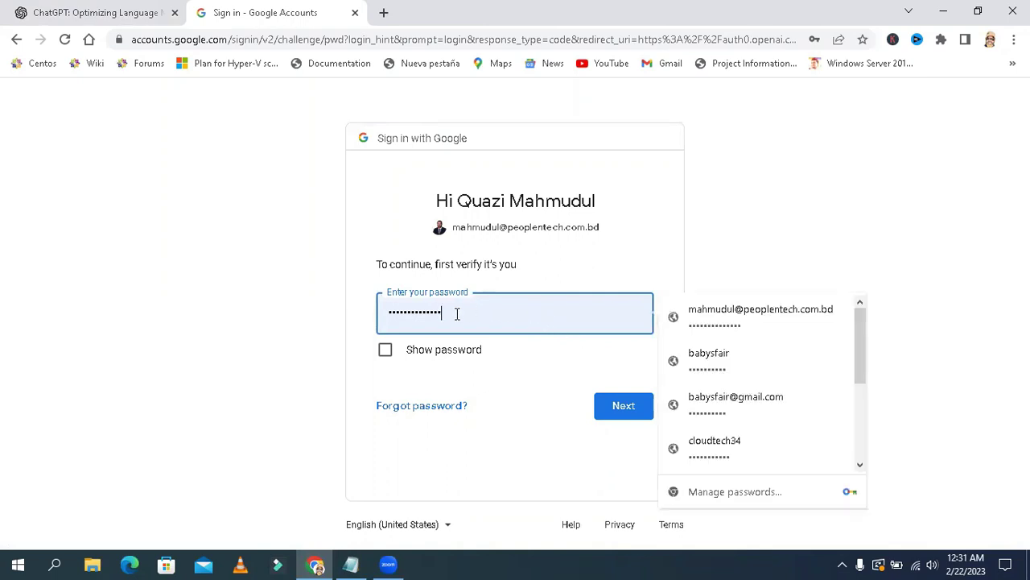
{"action": "left_click_drag", "start_coordinate": [457, 313], "coordinate": [425, 313]}
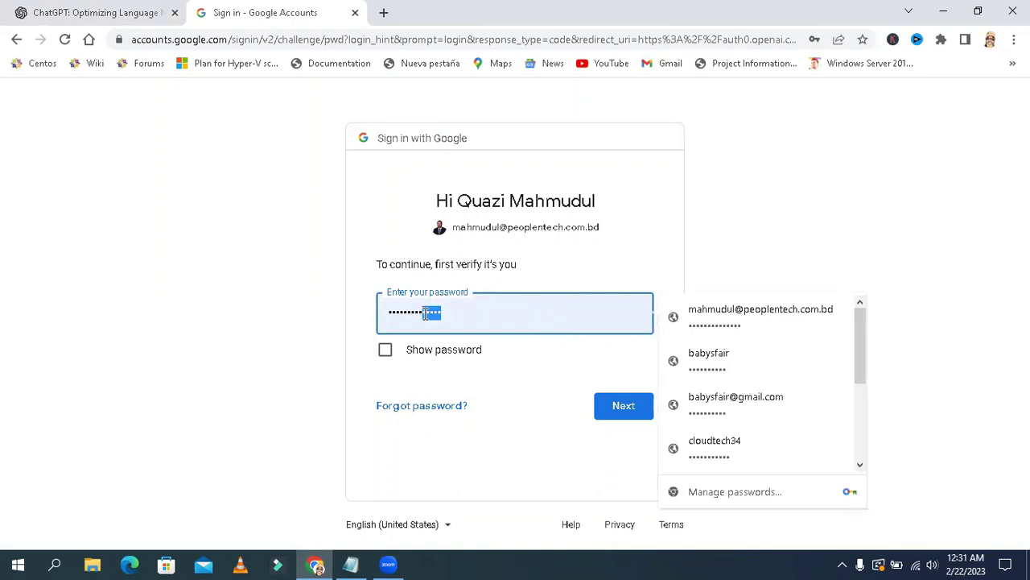
{"action": "left_click", "coordinate": [254, 326]}
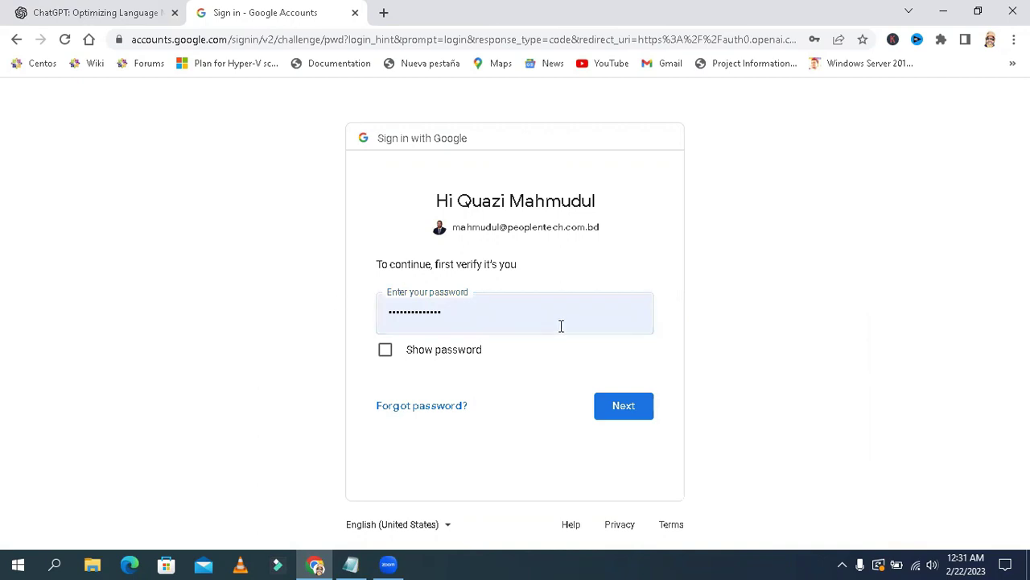
{"action": "left_click", "coordinate": [622, 413]}
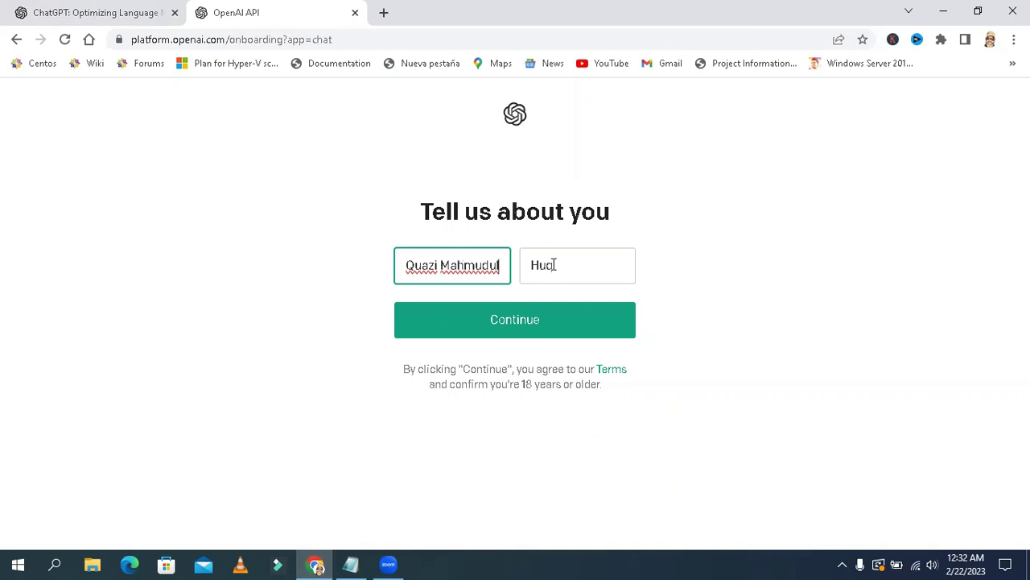
Confirm the name, then enter the phone number after the +880 country code
{"action": "left_click", "coordinate": [525, 322]}
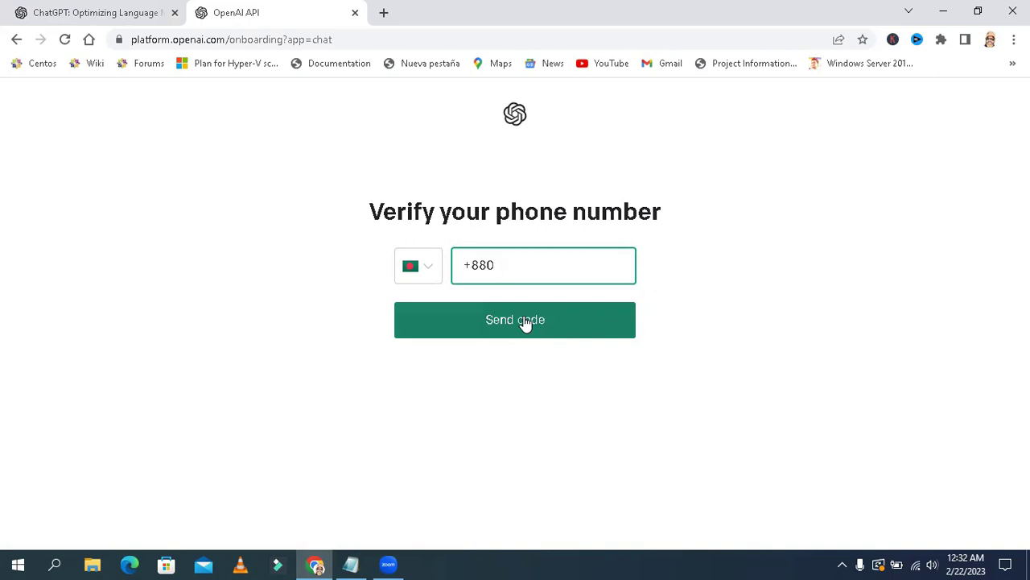
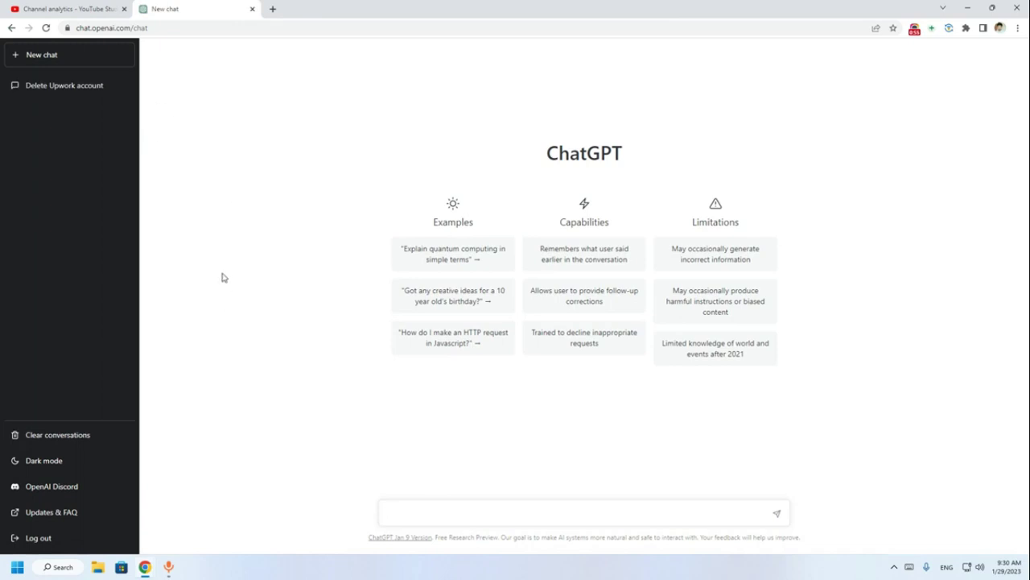
Start a Chrome shortcut for the chat page and name it ChatGPT
{"action": "left_click", "coordinate": [1019, 30]}
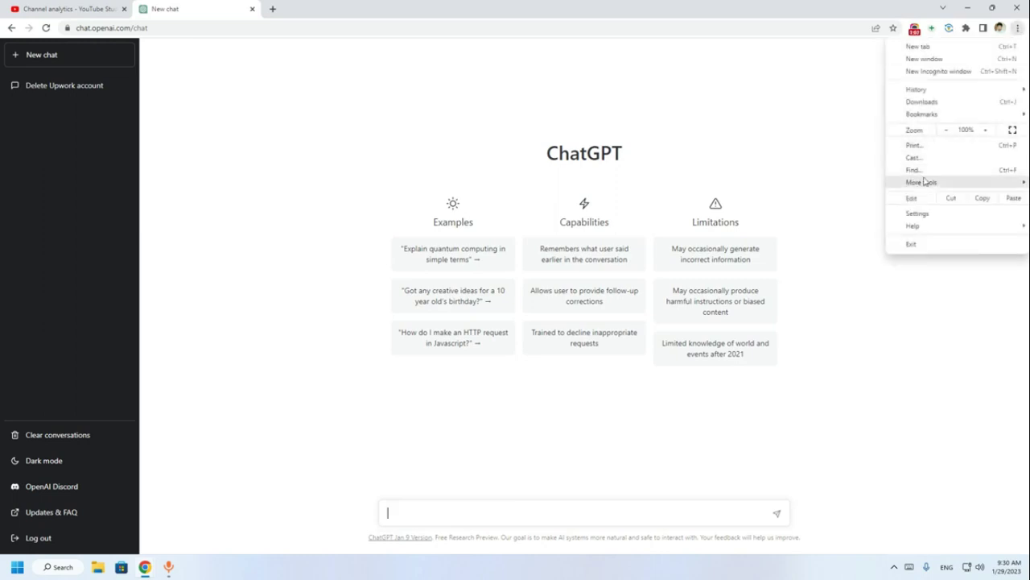
{"action": "mouse_move", "coordinate": [922, 182]}
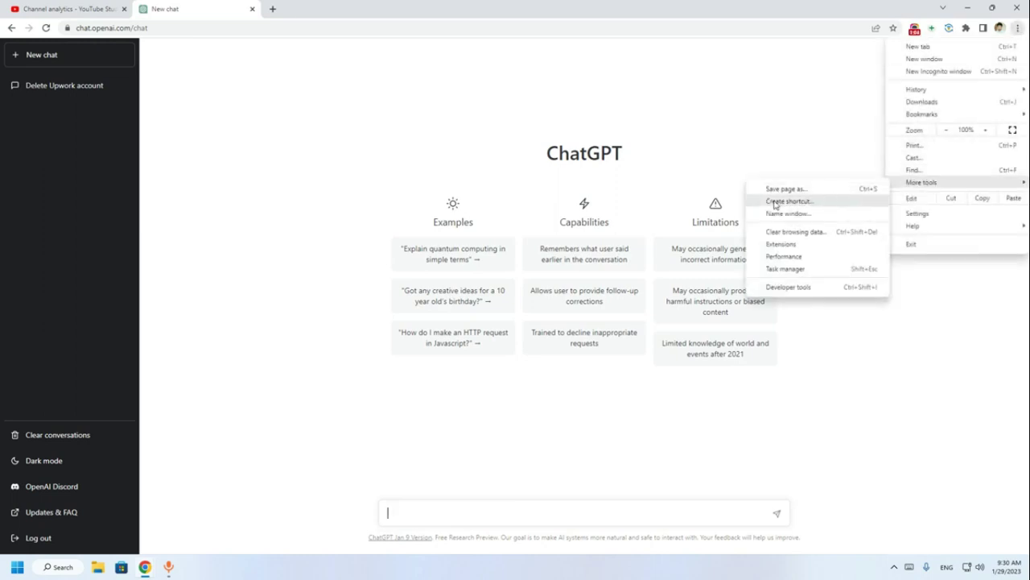
{"action": "left_click", "coordinate": [805, 206]}
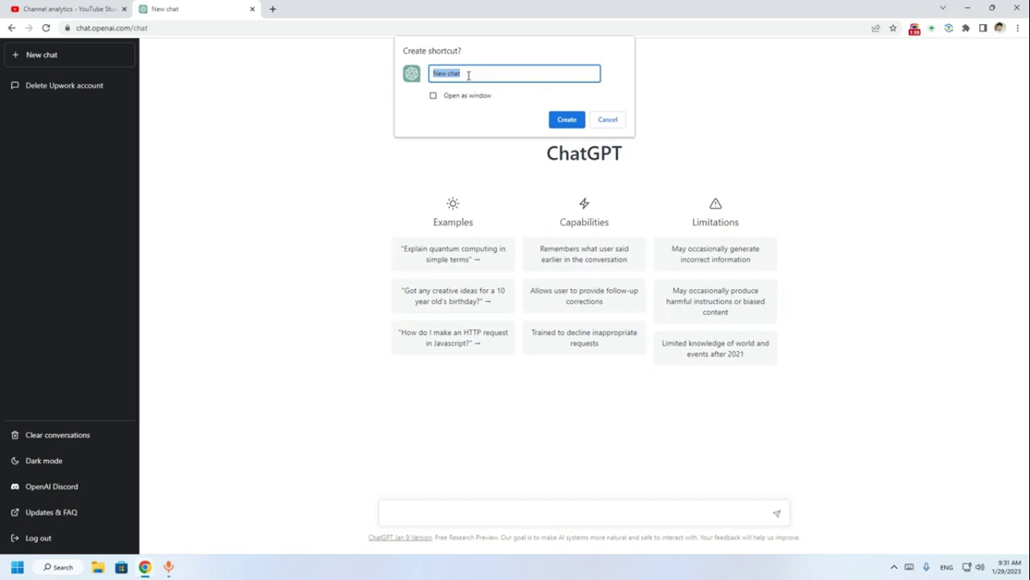
{"action": "type", "text": "C"}
{"action": "type", "text": "GPT"}
Create the ChatGPT shortcut as a standalone window app, then minimise it
{"action": "left_click", "coordinate": [434, 96]}
{"action": "left_click", "coordinate": [575, 120]}
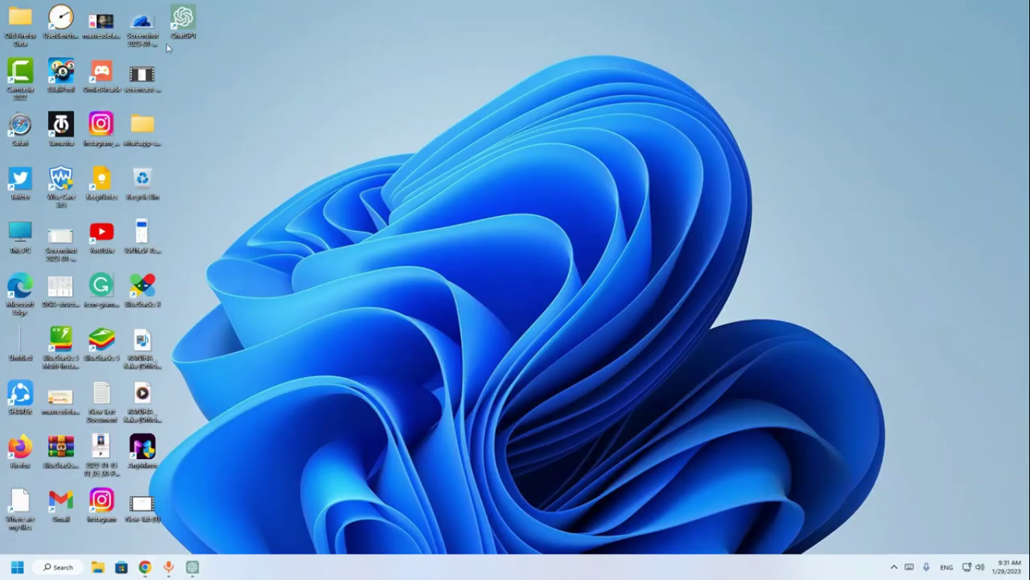
{"action": "left_click", "coordinate": [968, 6]}
Pin ChatGPT to the taskbar from the Start menu and launch it there
{"action": "left_click", "coordinate": [16, 567]}
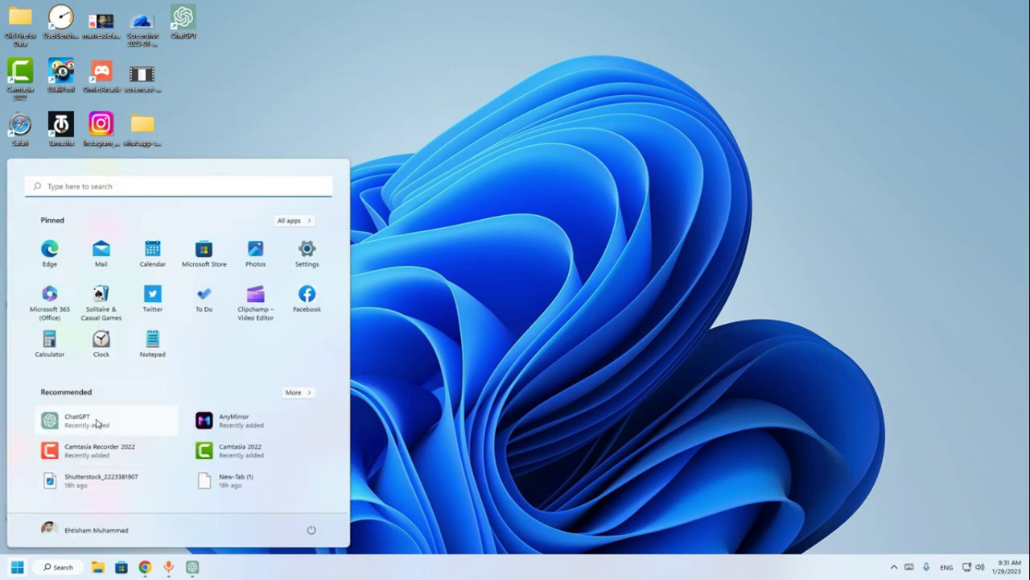
{"action": "right_click", "coordinate": [97, 421]}
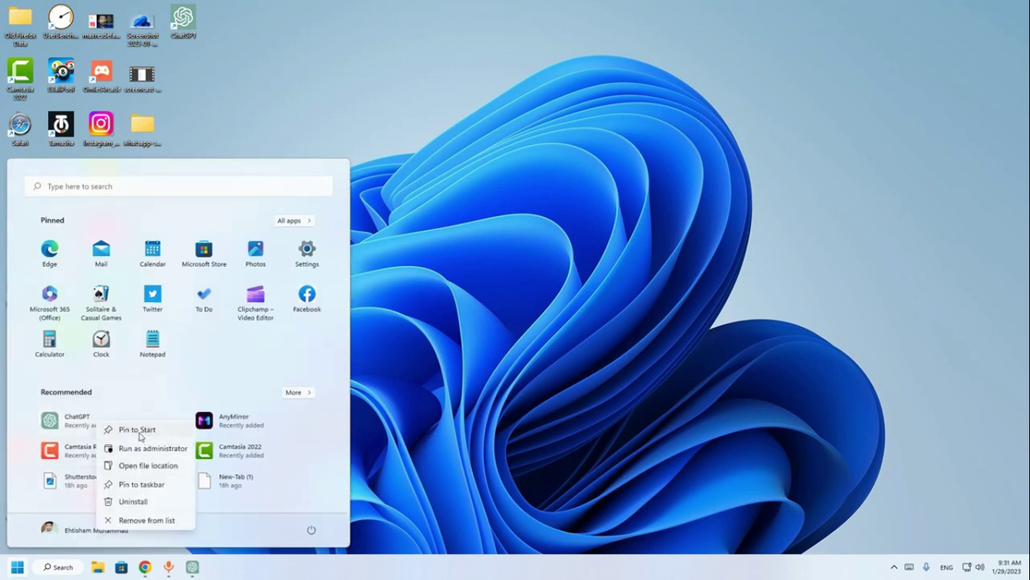
{"action": "left_click", "coordinate": [150, 486]}
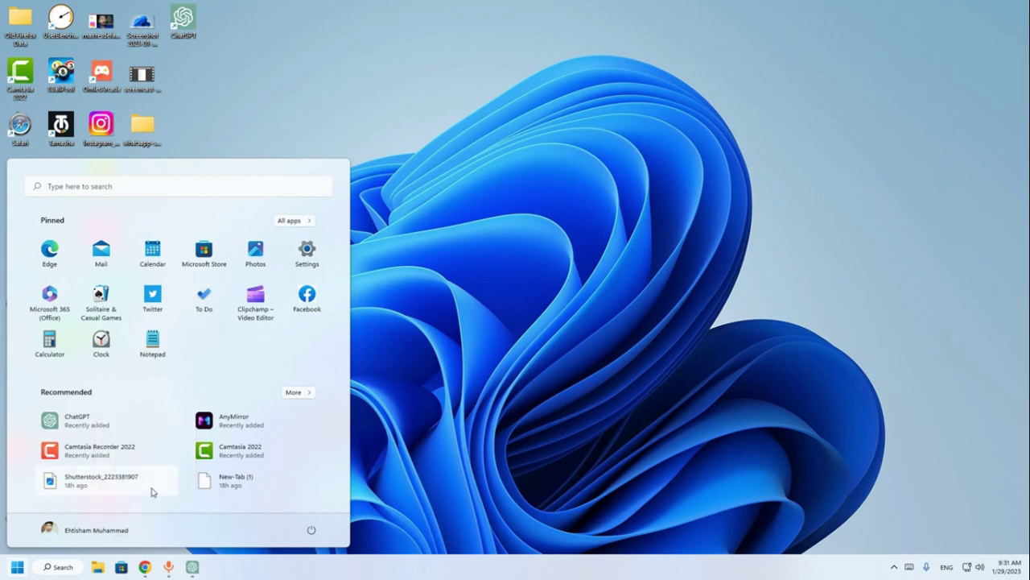
{"action": "left_click", "coordinate": [525, 196]}
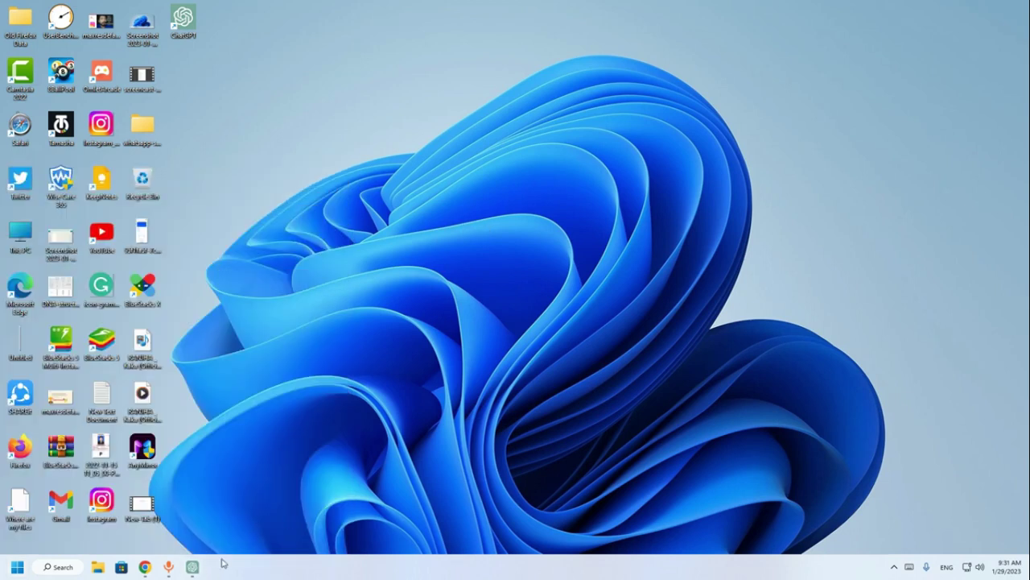
{"action": "left_click", "coordinate": [194, 566]}
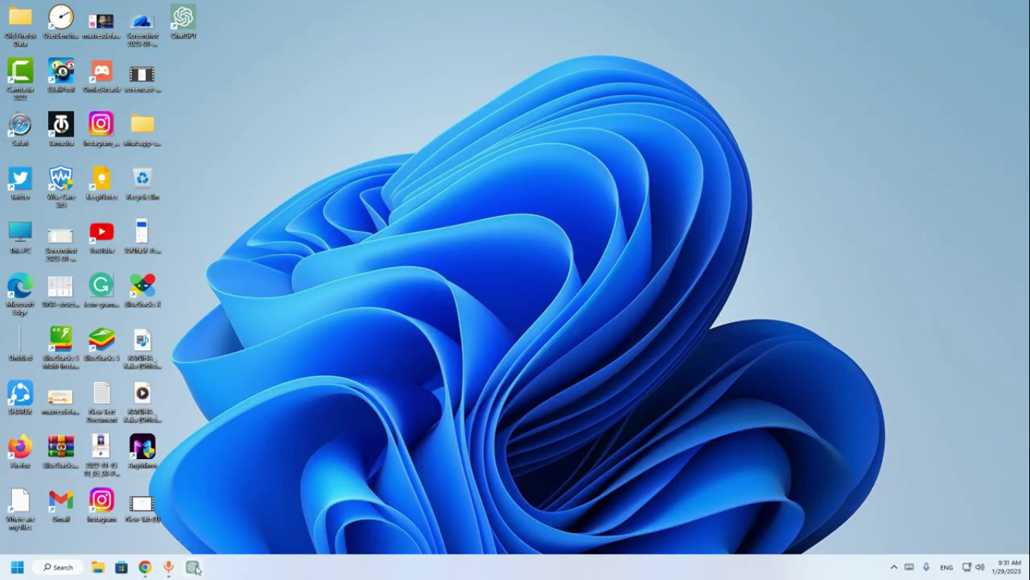